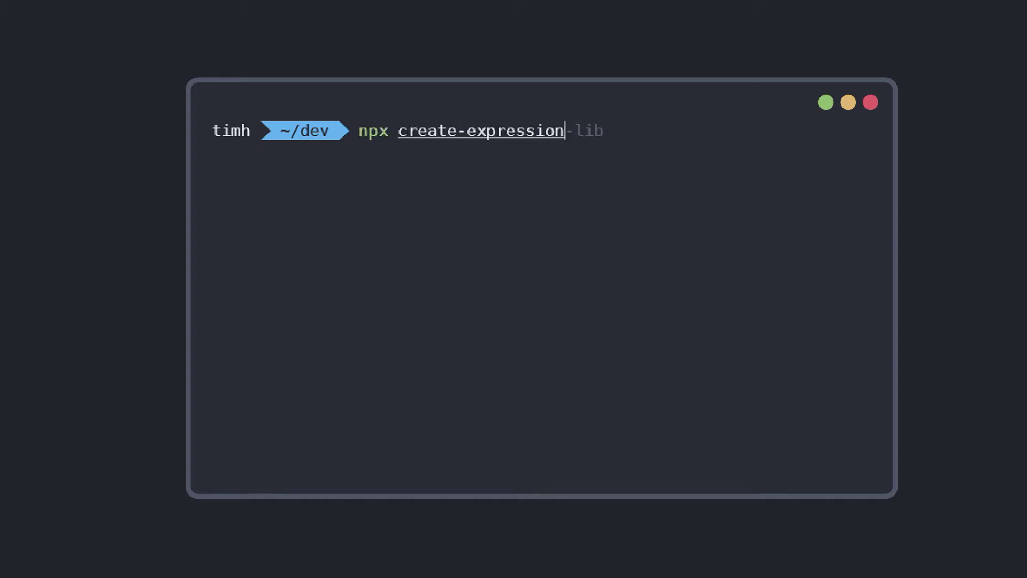
{"action": "type", "text": "-lib"}
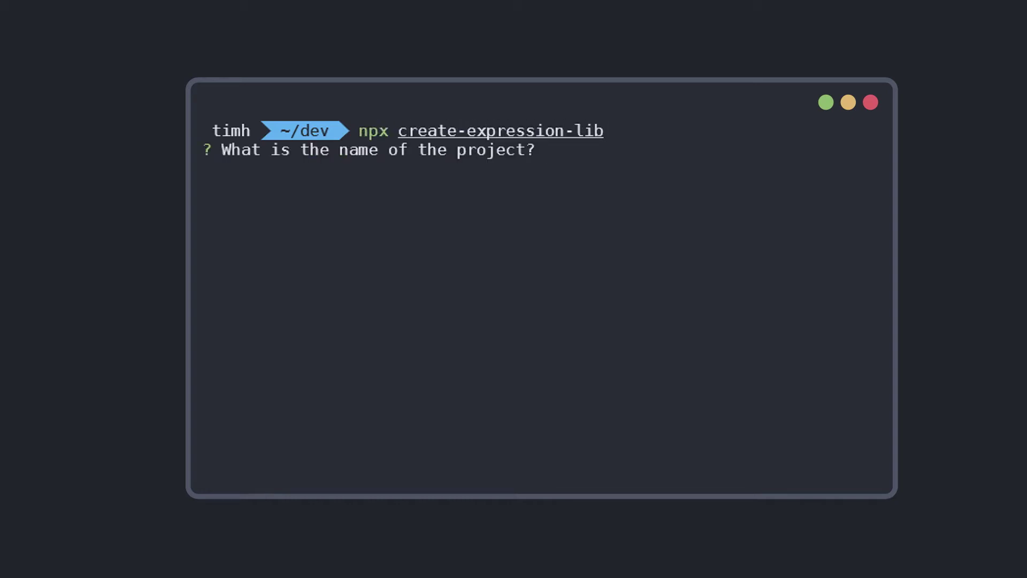
{"action": "type", "text": "ts-lib"}
Scaffold the ts-lib expression library with git via create-expression-lib, then install dependencies inside it
{"action": "key", "text": "Return"}
{"action": "type", "text": "y"}
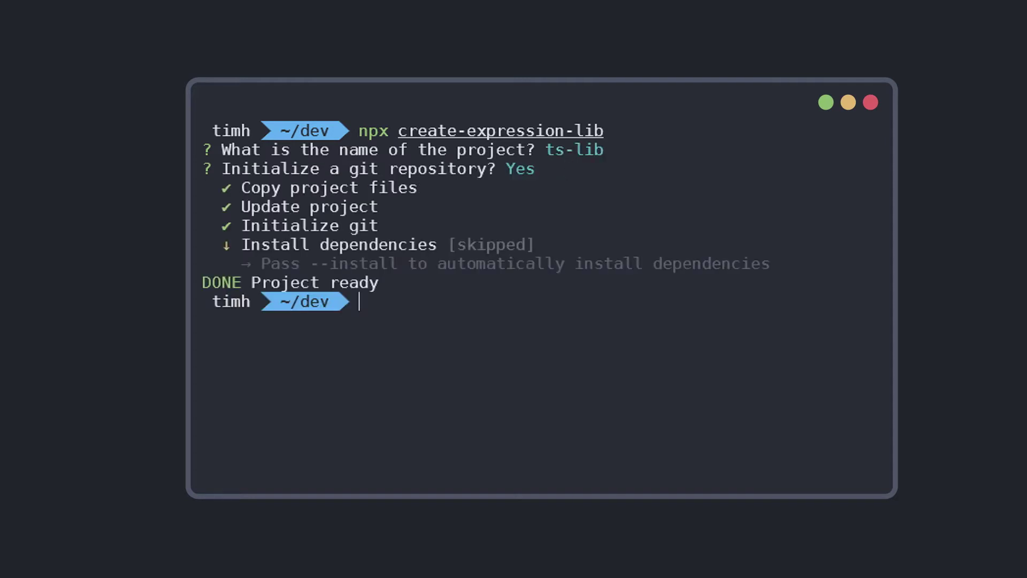
{"action": "type", "text": "cd ts-lib"}
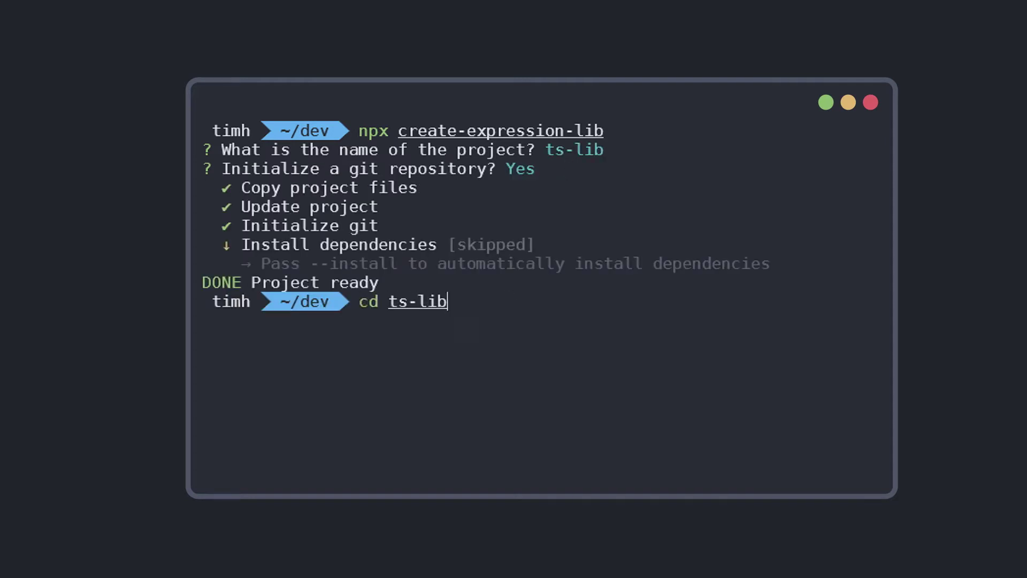
{"action": "key", "text": "Return"}
{"action": "type", "text": "npm install"}
{"action": "key", "text": "Return"}
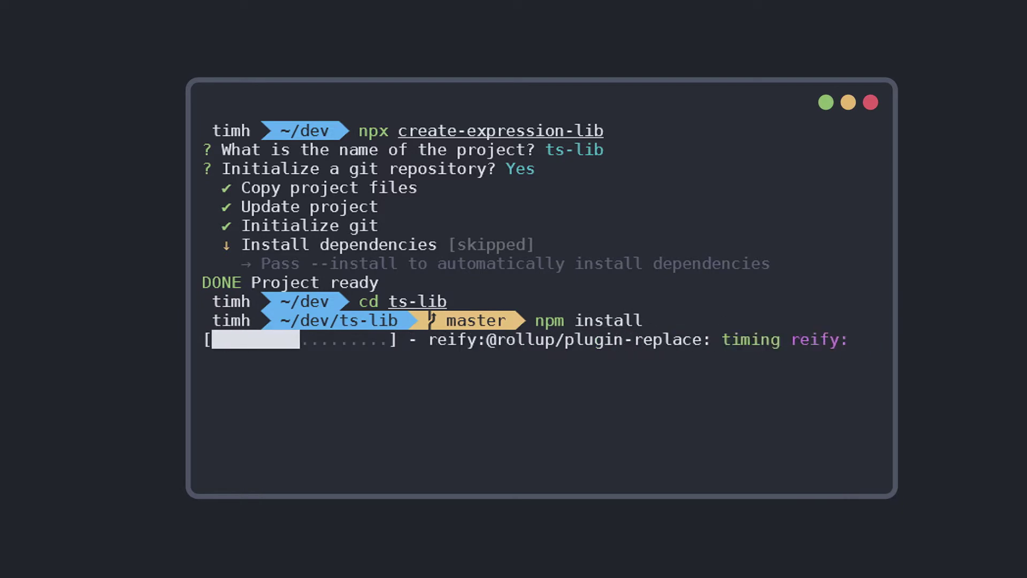
{"action": "type", "text": "code ."}
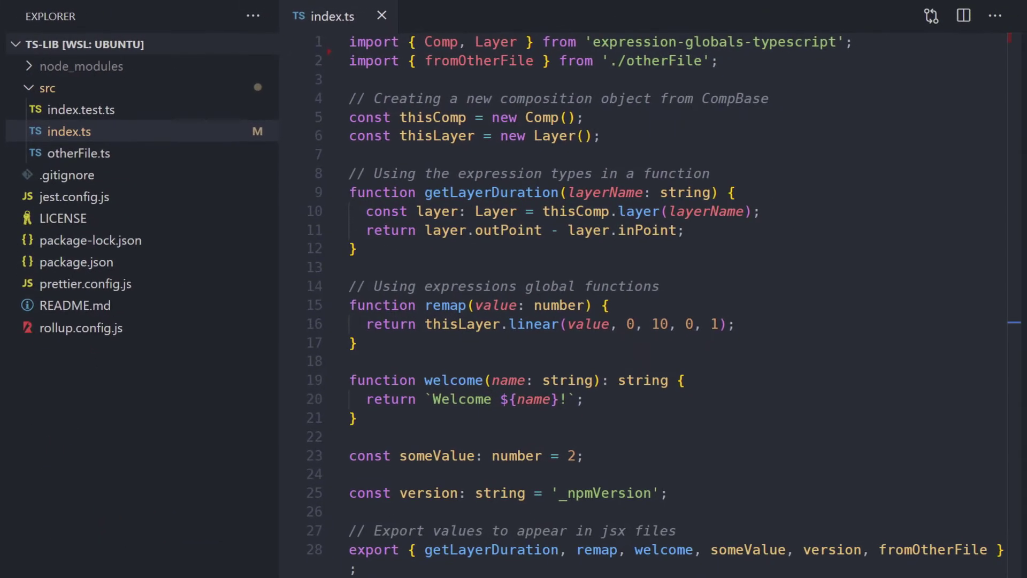
Run npm run watch in the integrated terminal to bundle src/index.ts into dist/ts-lib.jsx
{"action": "key", "text": "ctrl+grave"}
{"action": "type", "text": "npm "}
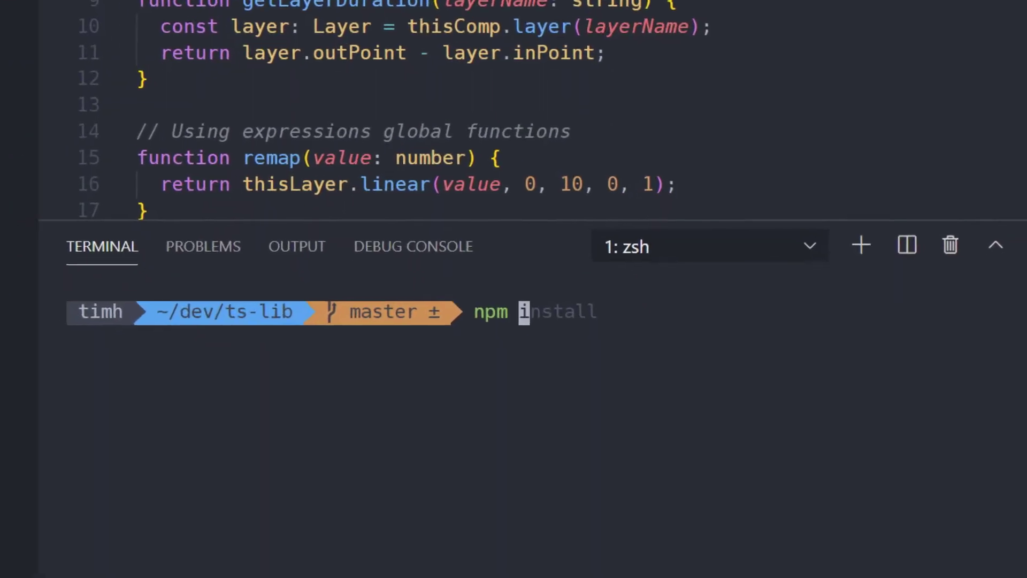
{"action": "type", "text": "run watch"}
{"action": "key", "text": "Return"}
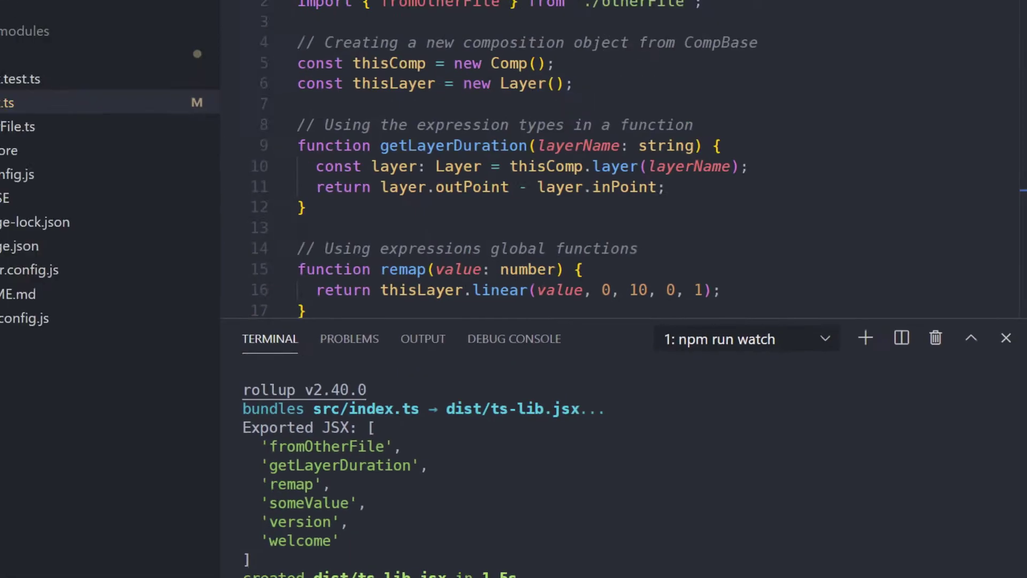
Open dist/ts-lib.jsx, apply welcome(), then change 'Welcome' to 'Hello' in index.ts and save
{"action": "left_click", "coordinate": [35, 68]}
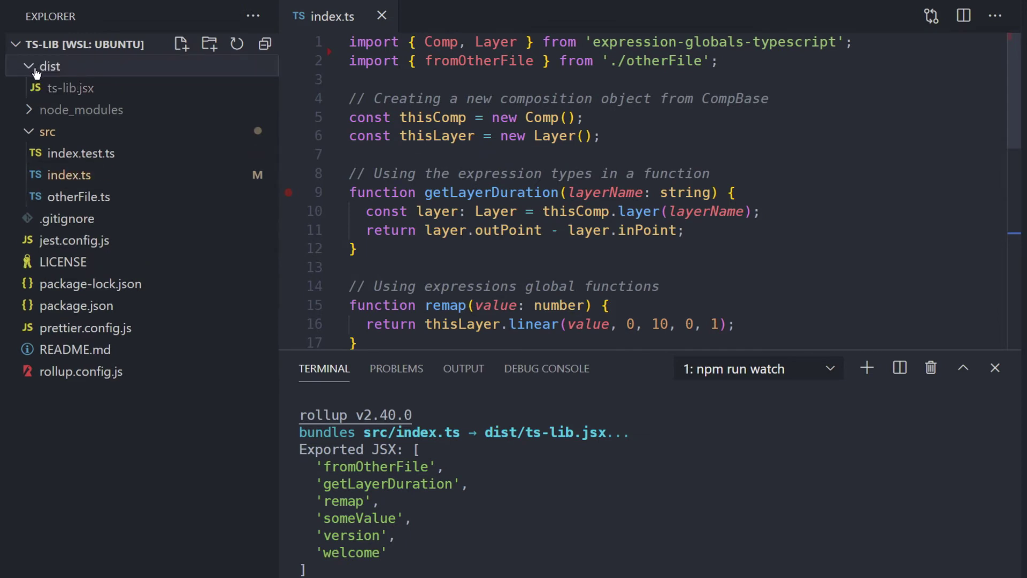
{"action": "left_click", "coordinate": [70, 87]}
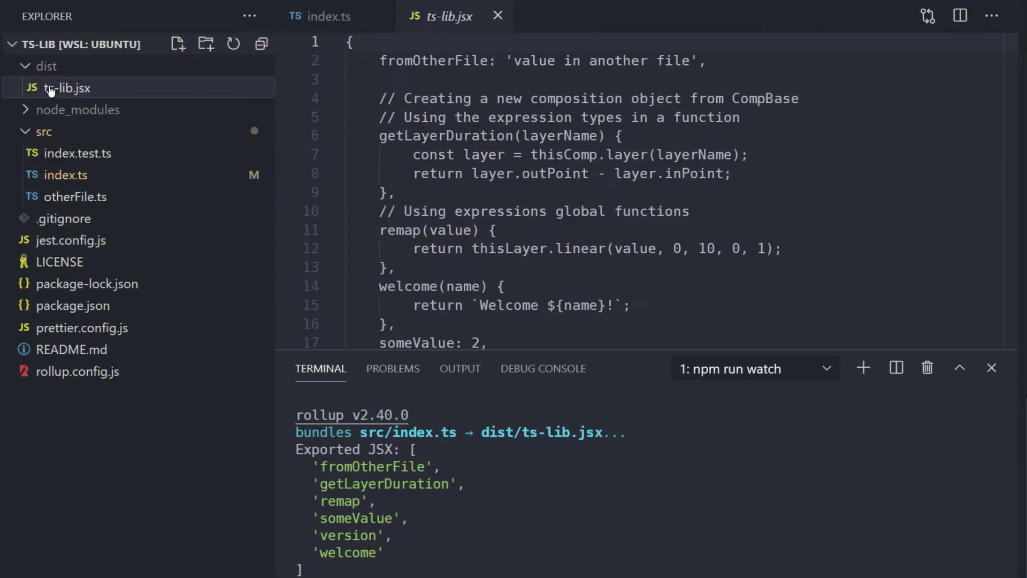
{"action": "type", "text": "w"}
{"action": "key", "text": "Return"}
{"action": "type", "text": "("}
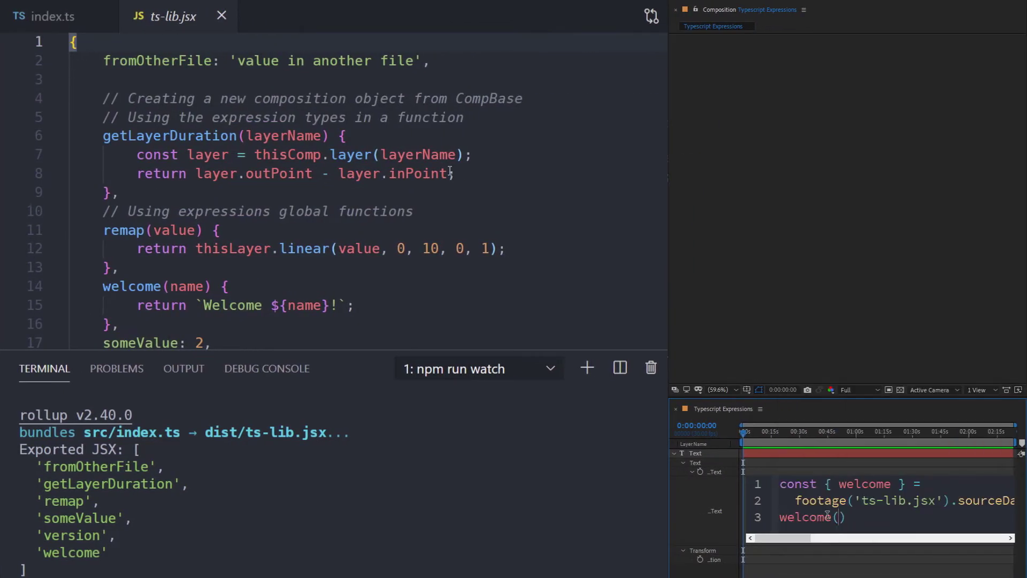
{"action": "type", "text": "'from ts');"}
{"action": "key", "text": "KP_Enter"}
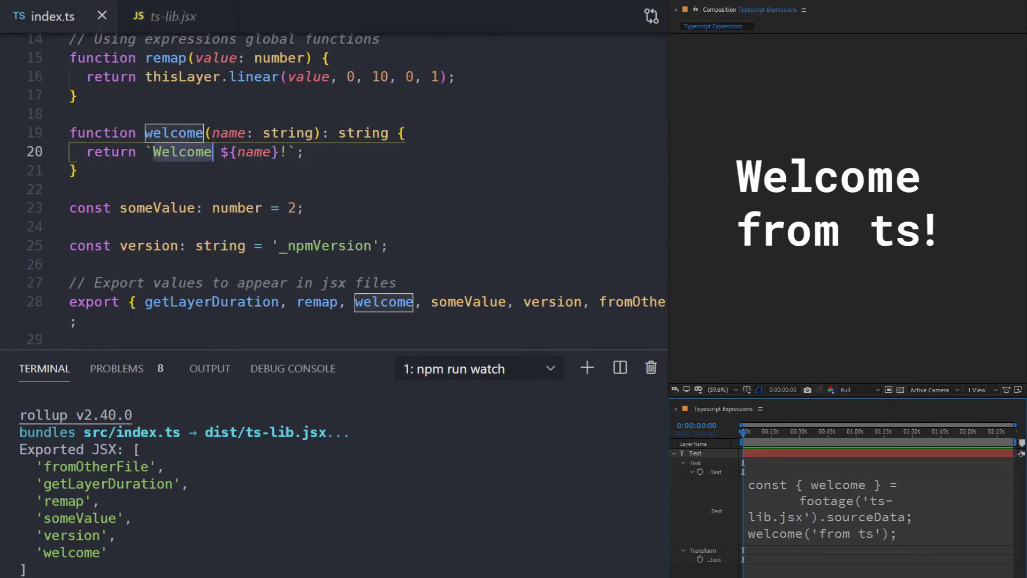
{"action": "key", "text": "ctrl+BackSpace"}
{"action": "type", "text": "Hello"}
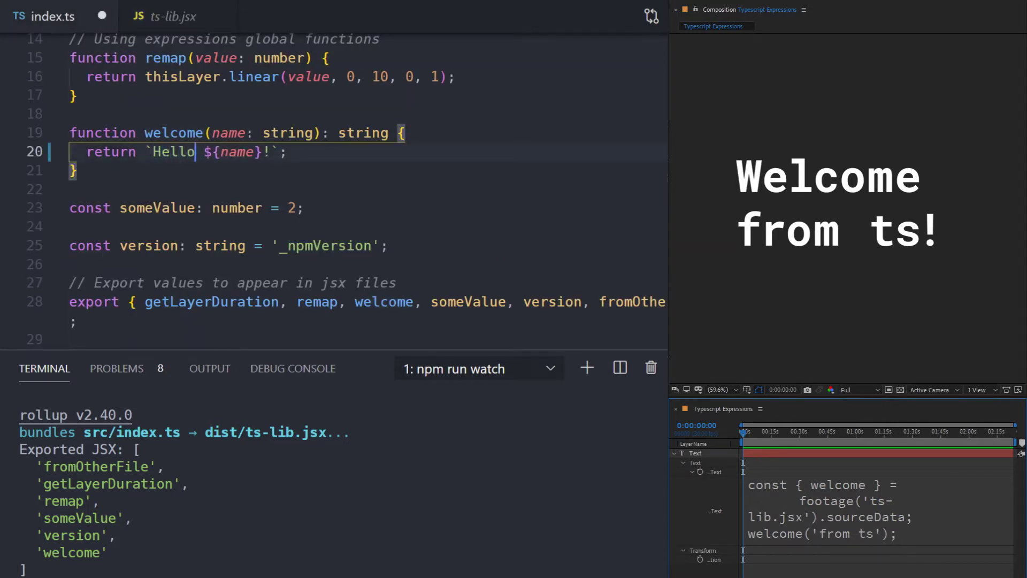
{"action": "key", "text": "ctrl+s"}
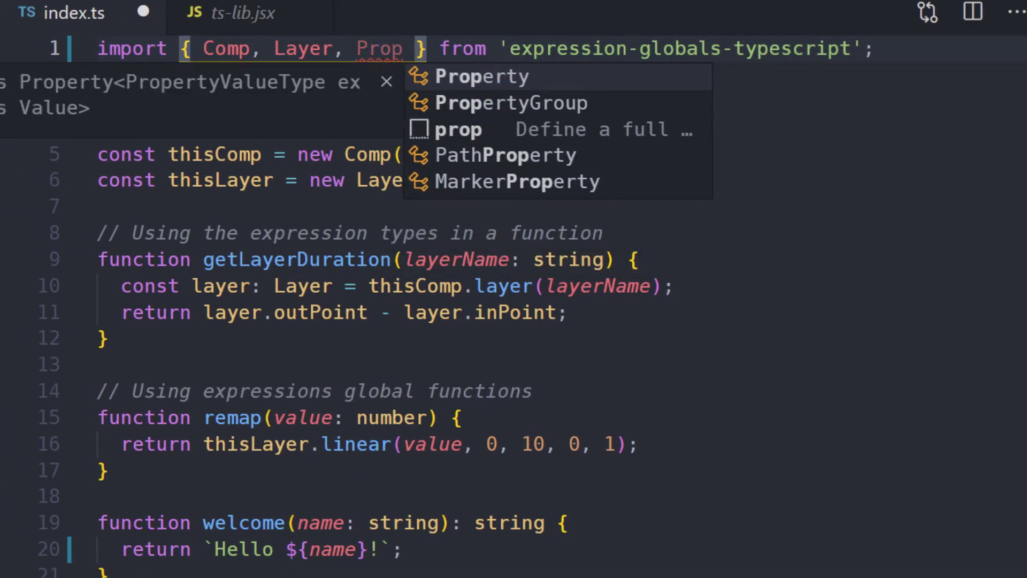
Import Property and Vector, and declare thisProperty = new Property<Vector>([0, 0]) on line 7
{"action": "key", "text": "Return"}
{"action": "left_click", "coordinate": [521, 189]}
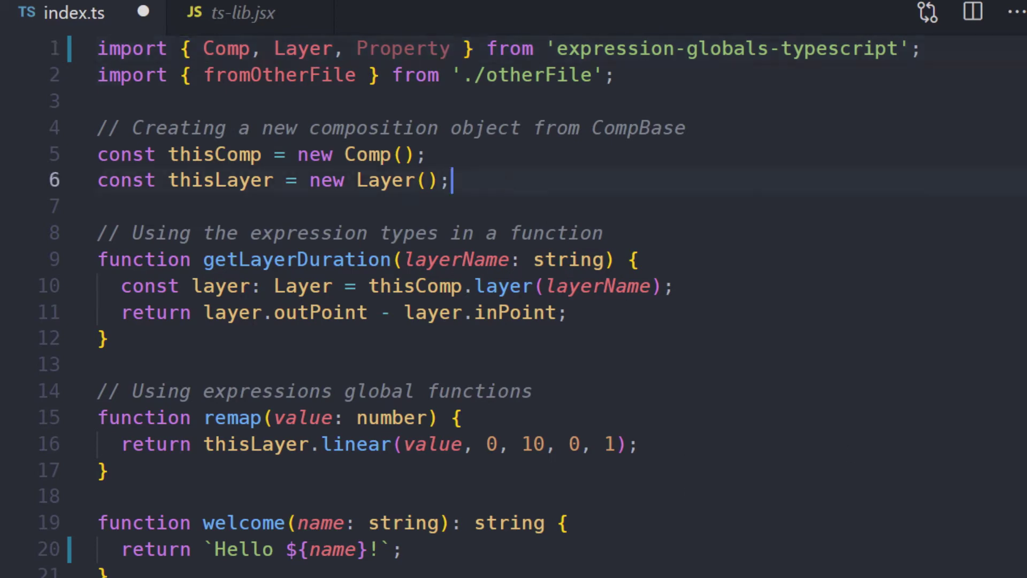
{"action": "key", "text": "Return"}
{"action": "type", "text": "const this"}
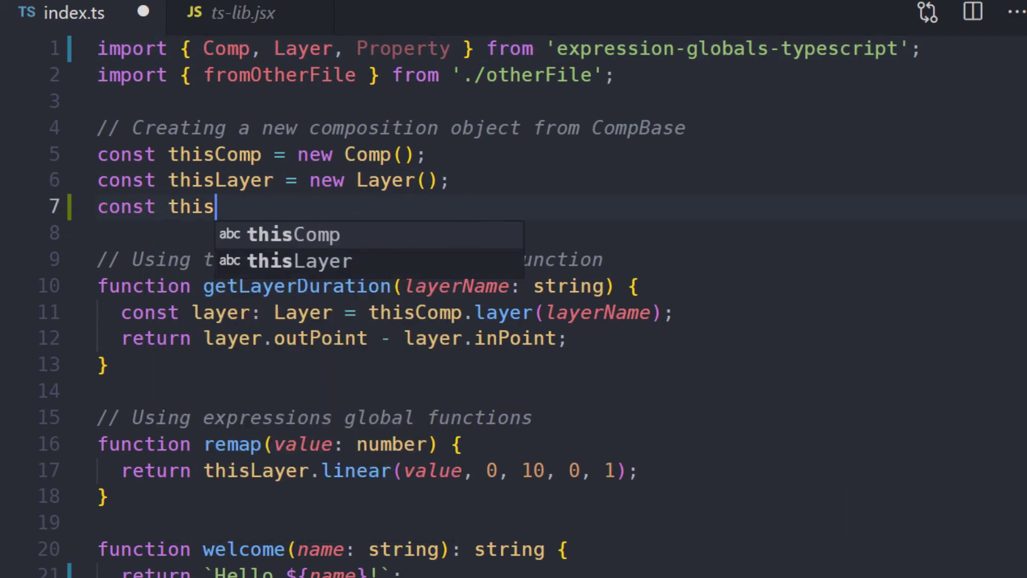
{"action": "type", "text": "Property = new Prop"}
{"action": "key", "text": "Return"}
{"action": "type", "text": "<"}
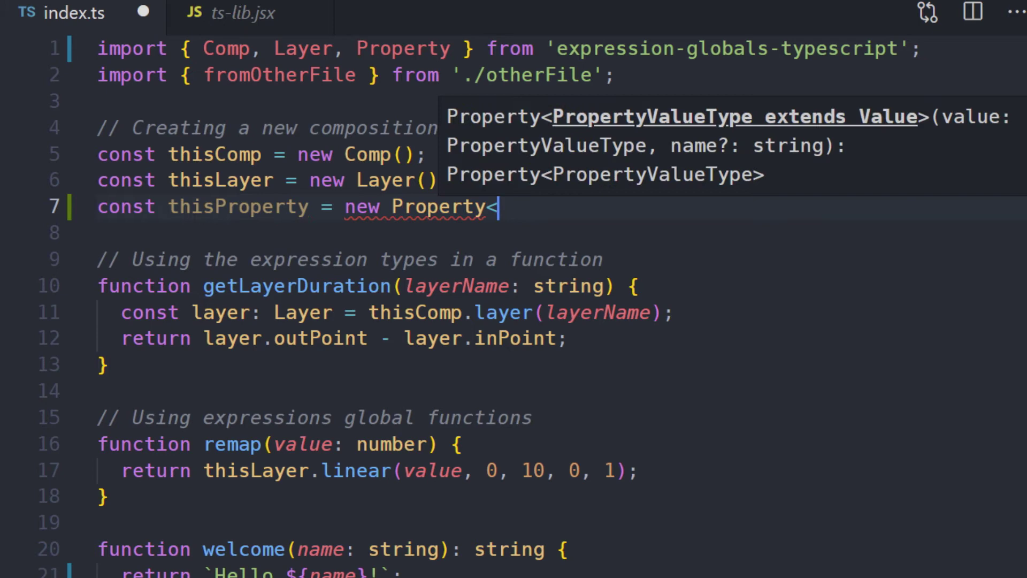
{"action": "type", "text": "Vec"}
{"action": "key", "text": "Return"}
{"action": "type", "text": ">([0, "}
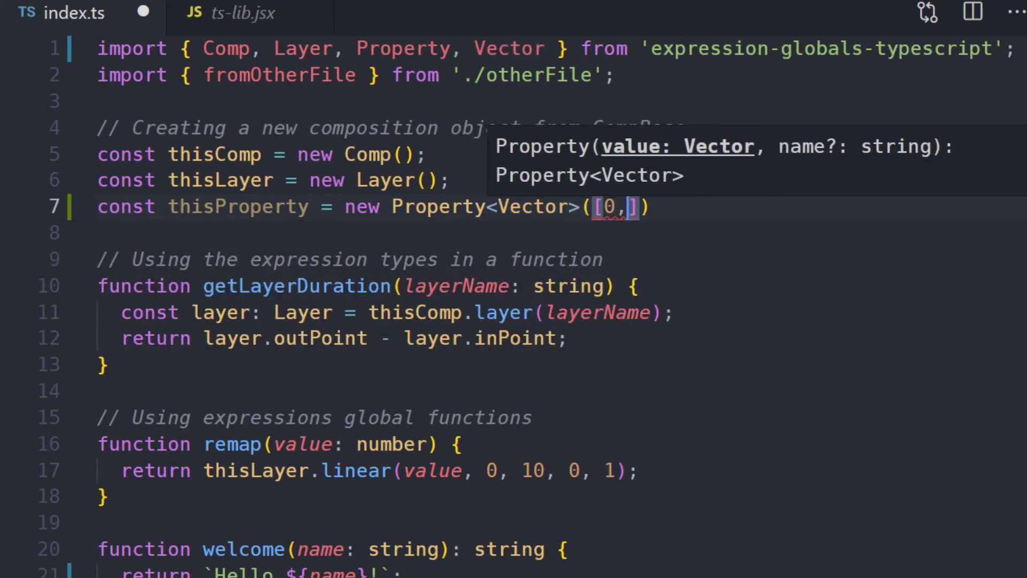
{"action": "type", "text": "0]);"}
{"action": "key", "text": "ctrl+s"}
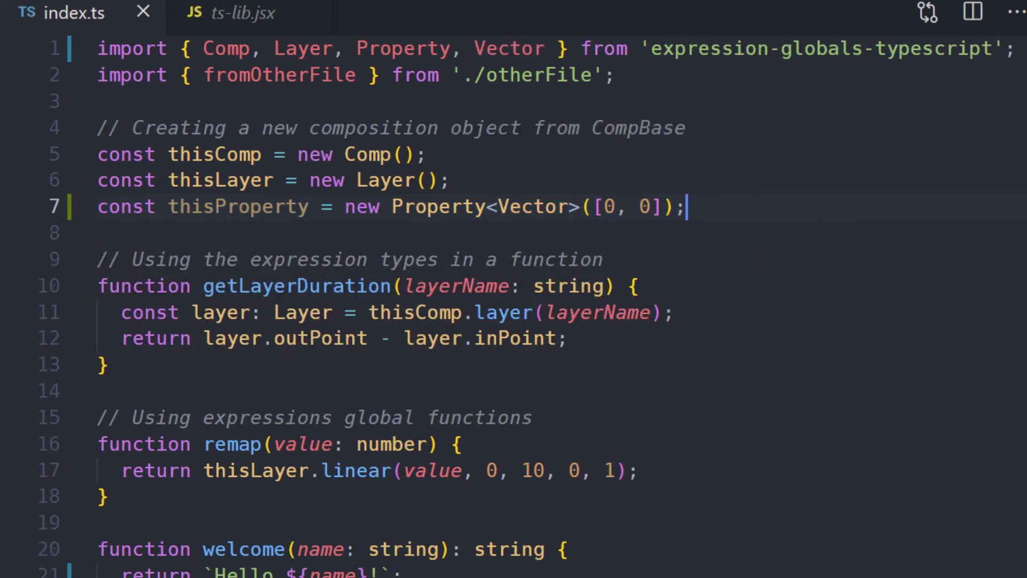
{"action": "key", "text": "Return"}
{"action": "key", "text": "Return"}
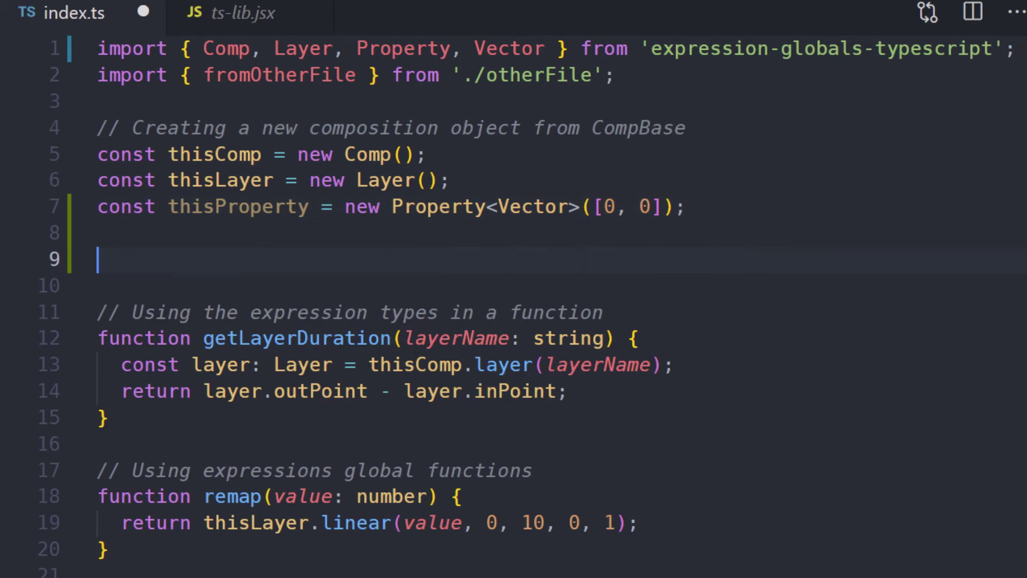
{"action": "type", "text": "function valuele"}
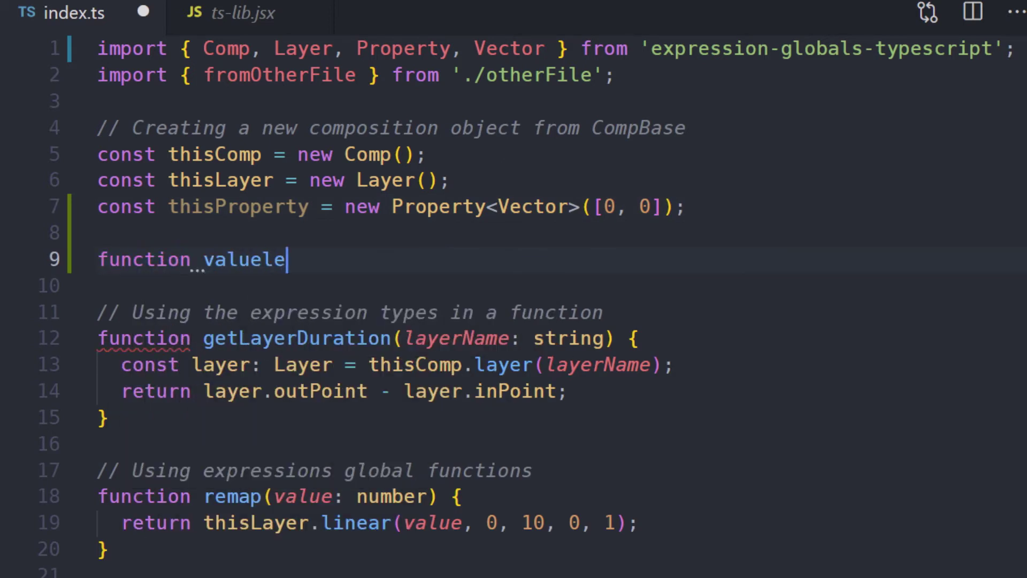
{"action": "type", "text": "ssWiggle(freq = "}
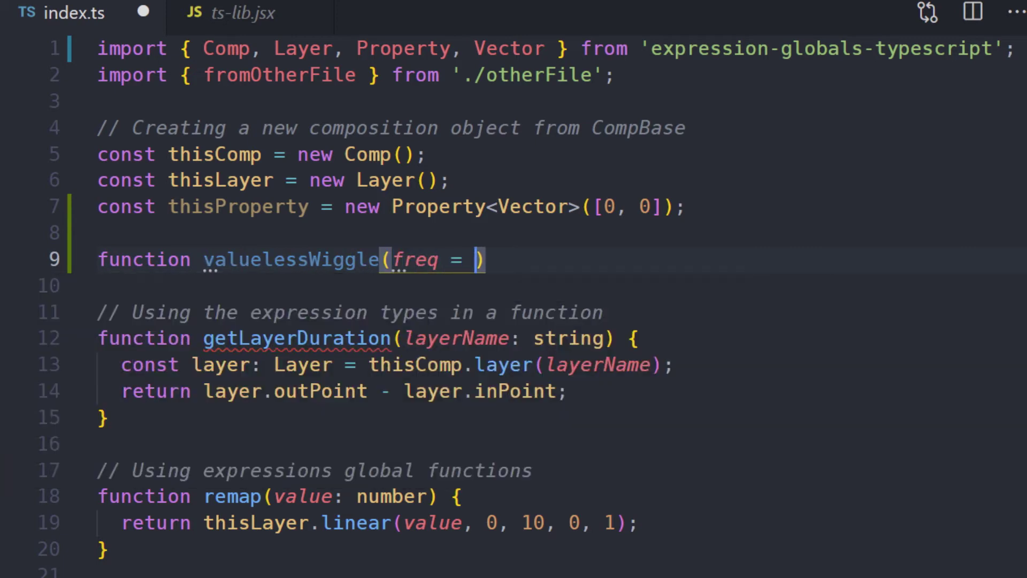
{"action": "type", "text": "1, amp = 100, ...rest"}
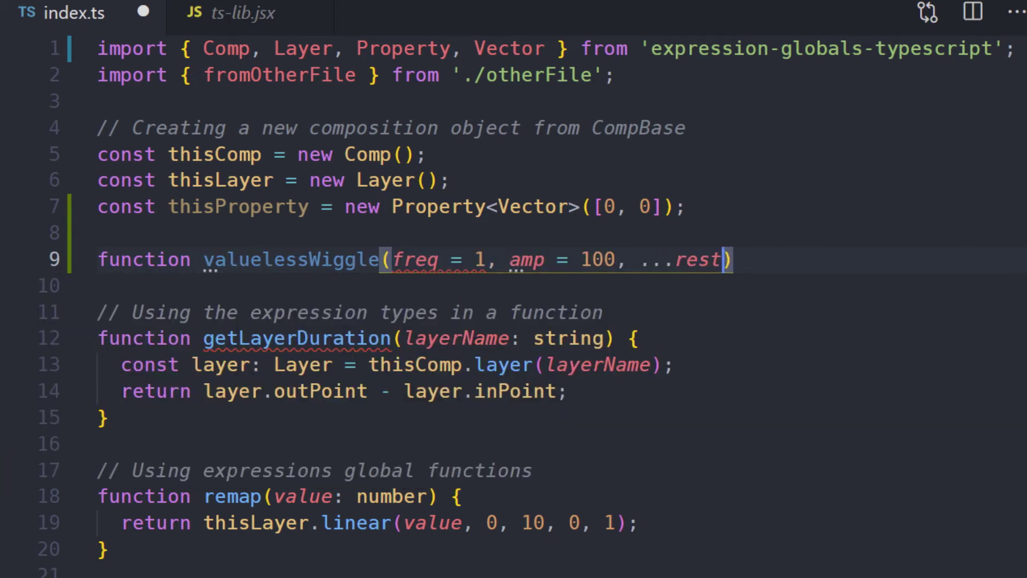
{"action": "type", "text": ": number[]) {"}
Write valuelessWiggle(freq, amp, ...rest) returning thisLayer.sub(thisProperty.wiggle(...), thisProperty.value), then save
{"action": "key", "text": "Return"}
{"action": "type", "text": "re"}
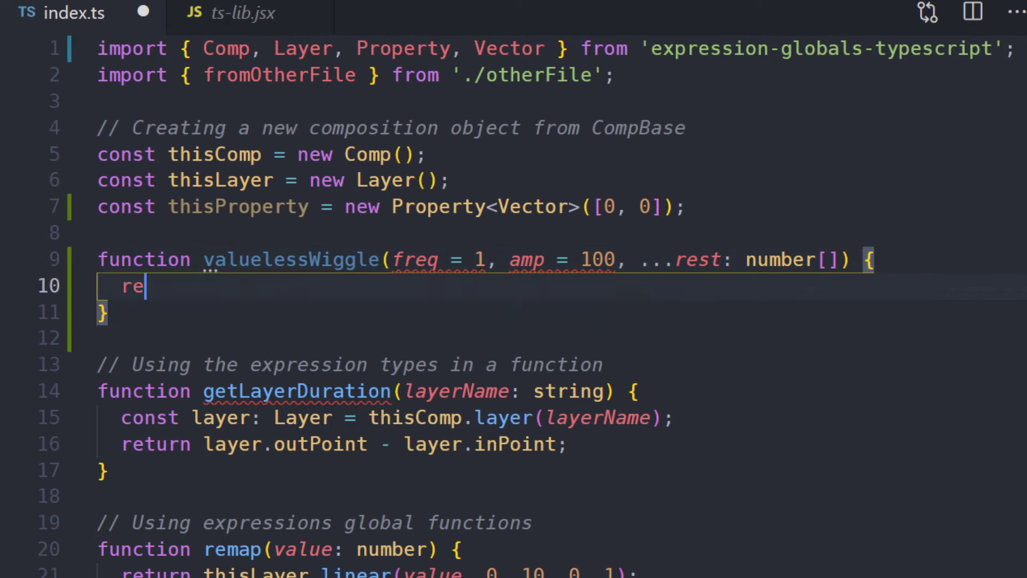
{"action": "type", "text": "turn thisLayer.sub"}
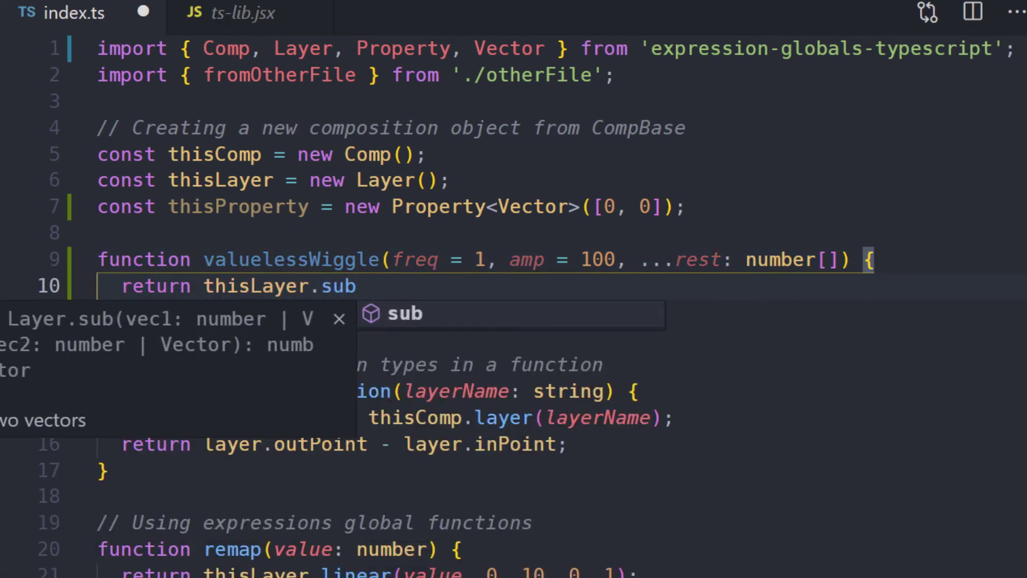
{"action": "type", "text": "("}
{"action": "key", "text": "Return"}
{"action": "type", "text": "thisProperty.w"}
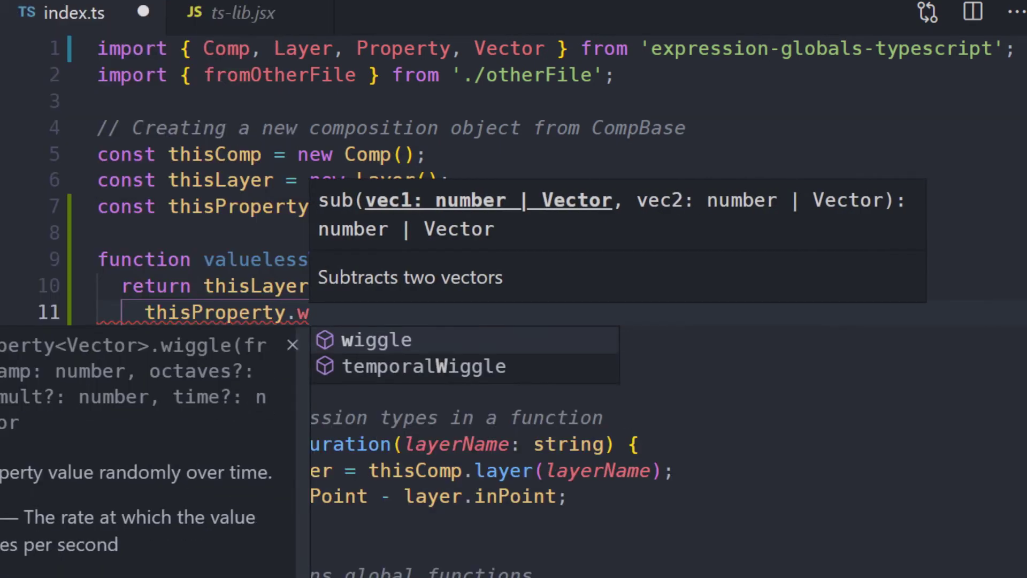
{"action": "type", "text": "iggle("}
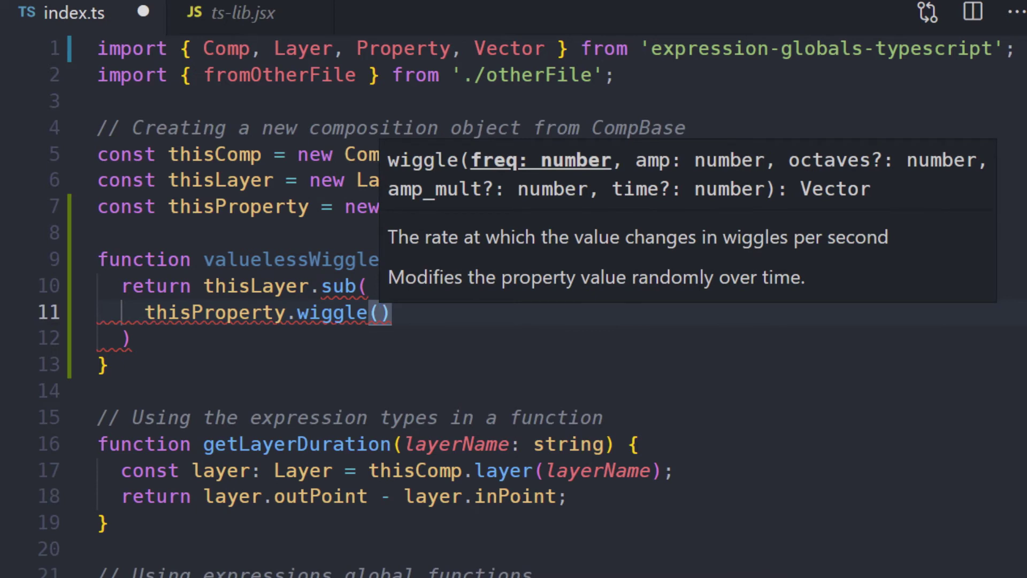
{"action": "type", "text": "freq, am"}
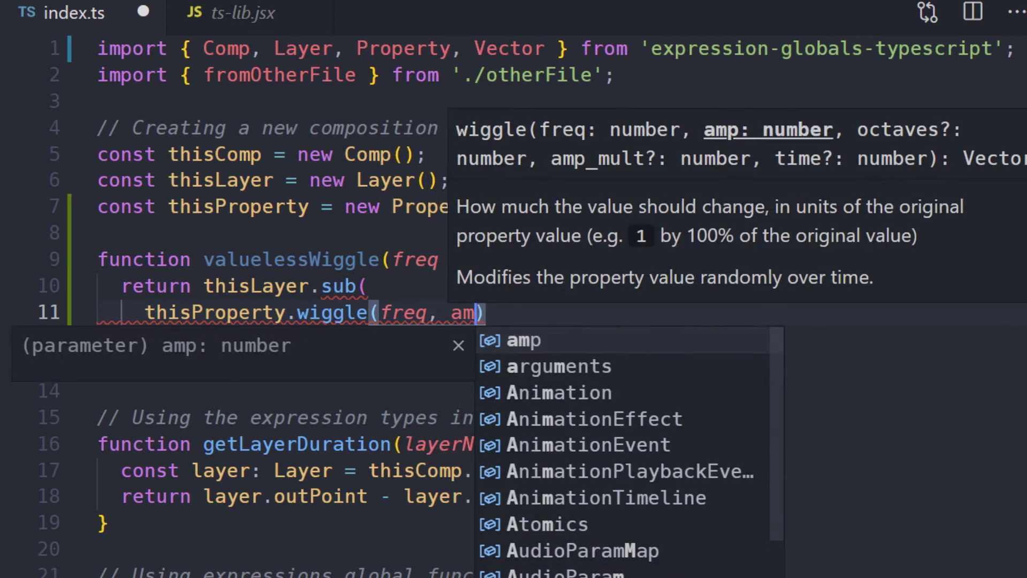
{"action": "type", "text": "p"}
{"action": "key", "text": "Escape"}
{"action": "type", "text": ", .."}
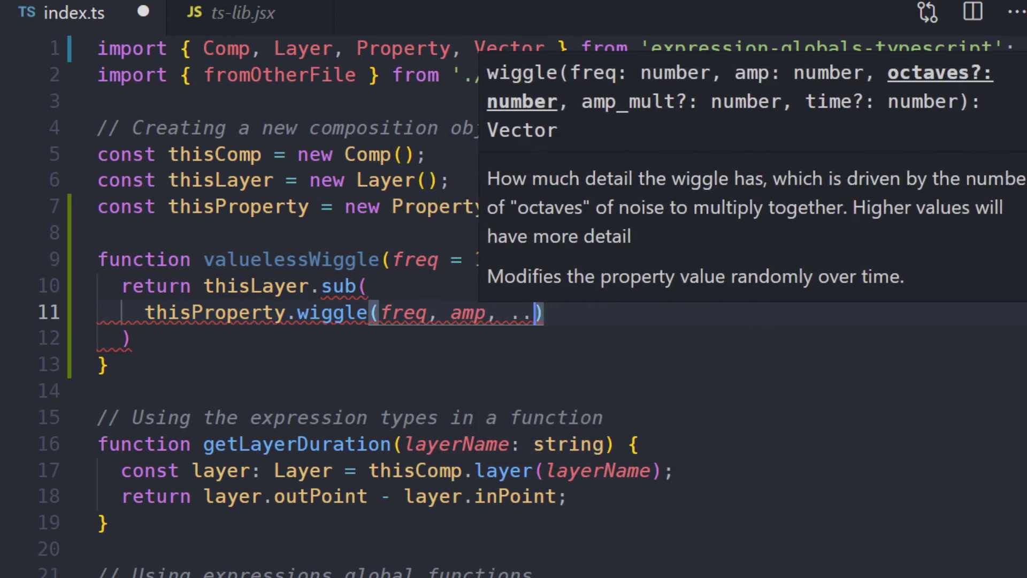
{"action": "type", "text": ".rest"}
{"action": "key", "text": "Escape"}
{"action": "type", "text": "),"}
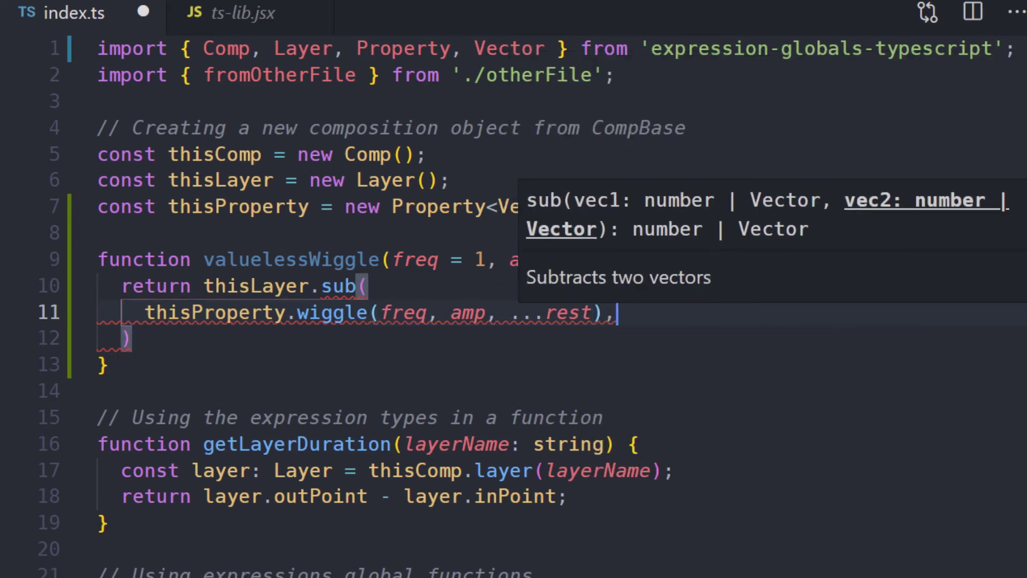
{"action": "key", "text": "Return"}
{"action": "type", "text": "thisProperty.value"}
{"action": "key", "text": "Escape"}
{"action": "key", "text": "Down"}
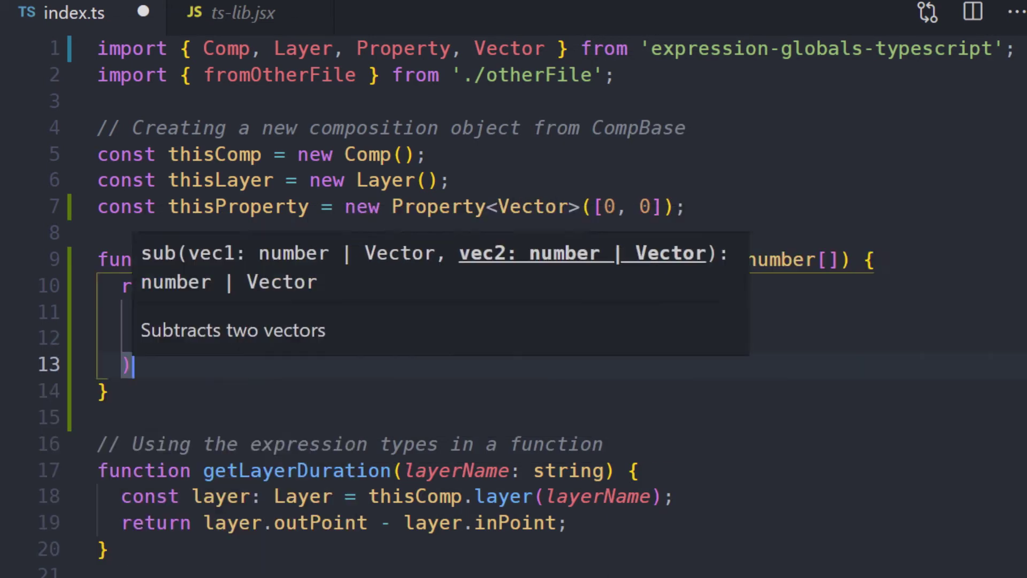
{"action": "type", "text": ";"}
{"action": "key", "text": "Down"}
{"action": "key", "text": "ctrl+s"}
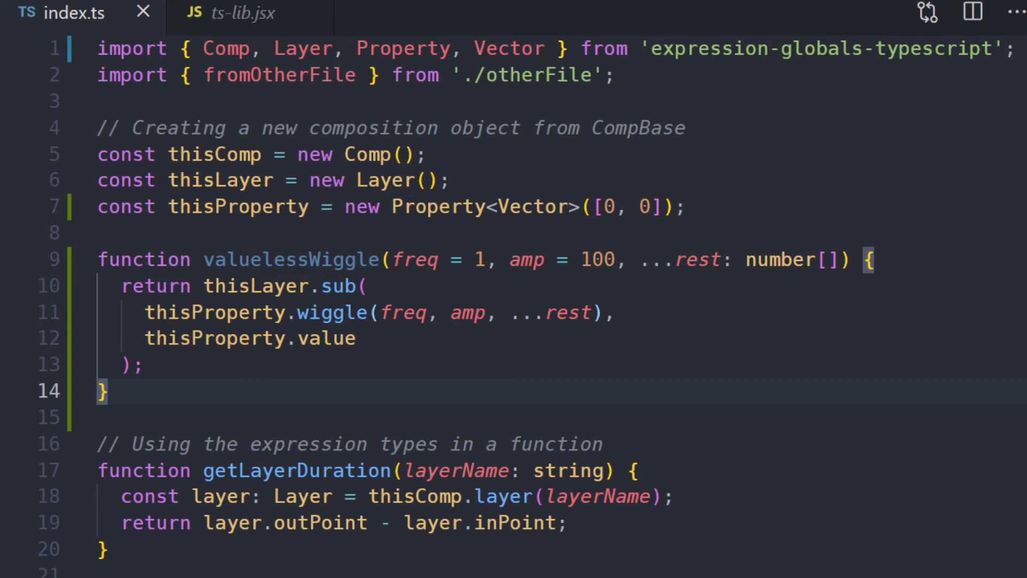
Add valuelessWiggle as a new export entry after fromOtherFile
{"action": "key", "text": "ctrl+z"}
{"action": "scroll", "coordinate": [1017, 517], "scroll_direction": "down", "scroll_amount": 1}
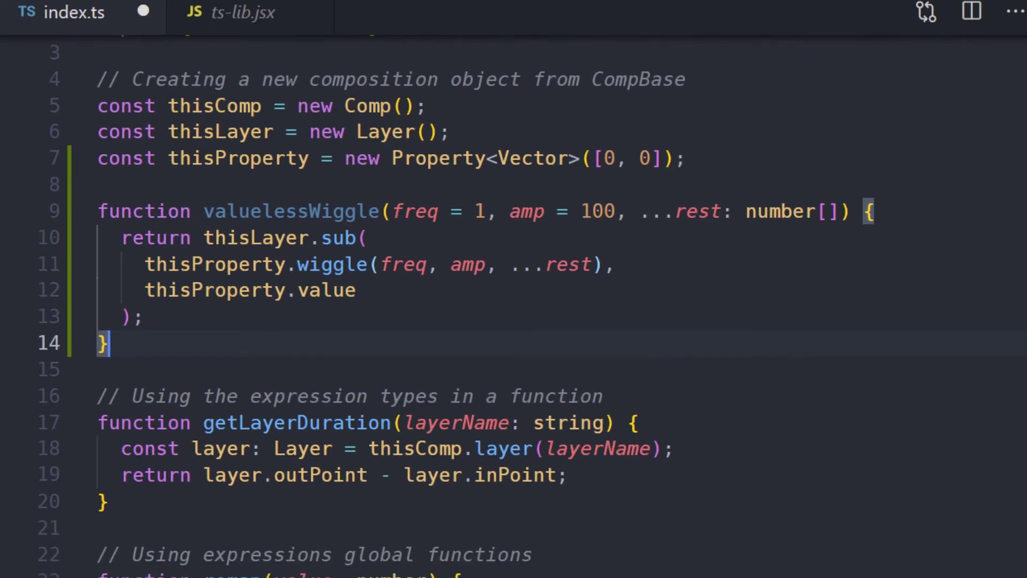
{"action": "scroll", "coordinate": [1017, 518], "scroll_direction": "down", "scroll_amount": 4}
{"action": "scroll", "coordinate": [1018, 518], "scroll_direction": "down", "scroll_amount": 4}
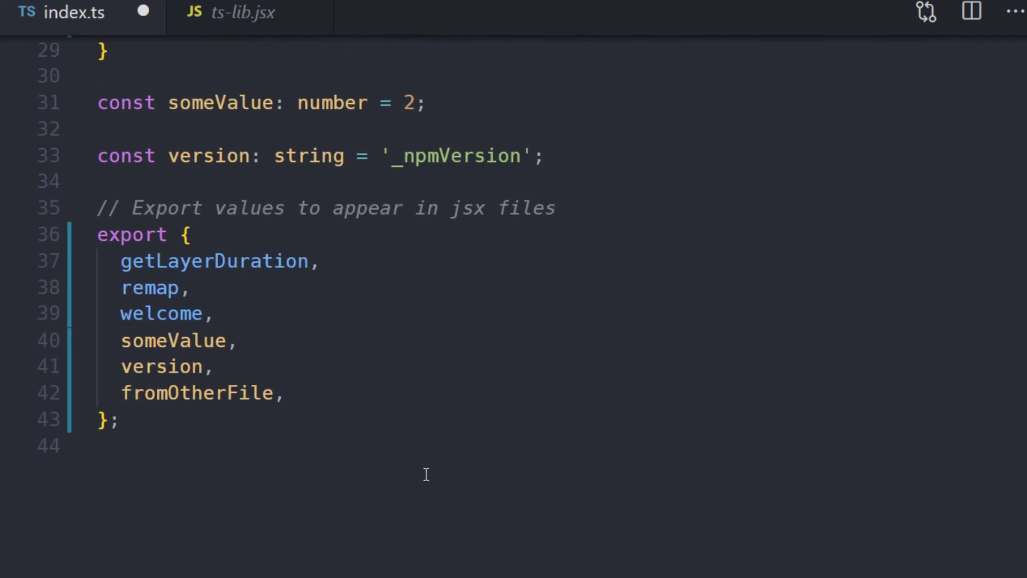
{"action": "left_click", "coordinate": [356, 402]}
{"action": "key", "text": "Return"}
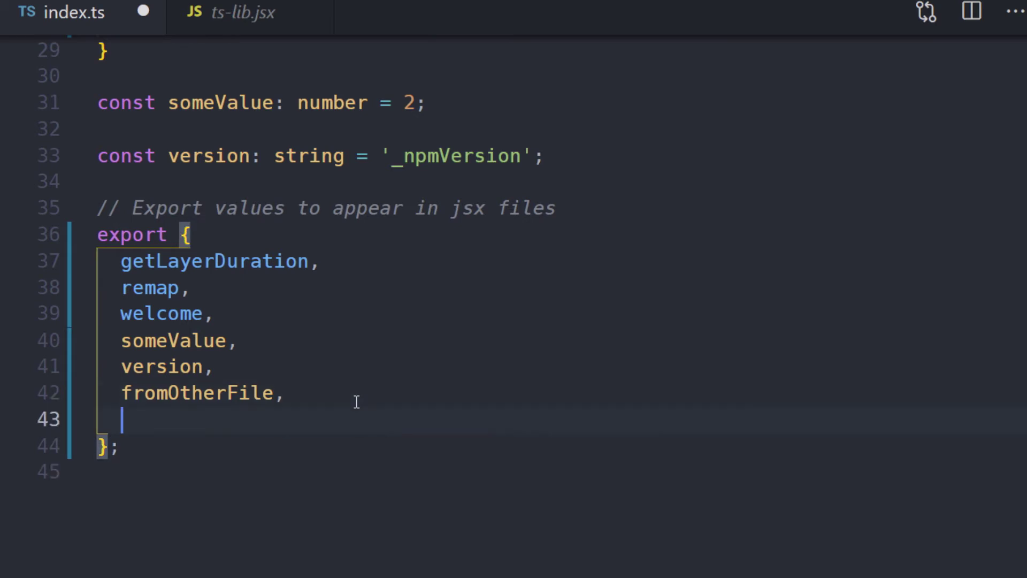
{"action": "type", "text": "val"}
{"action": "key", "text": "Return"}
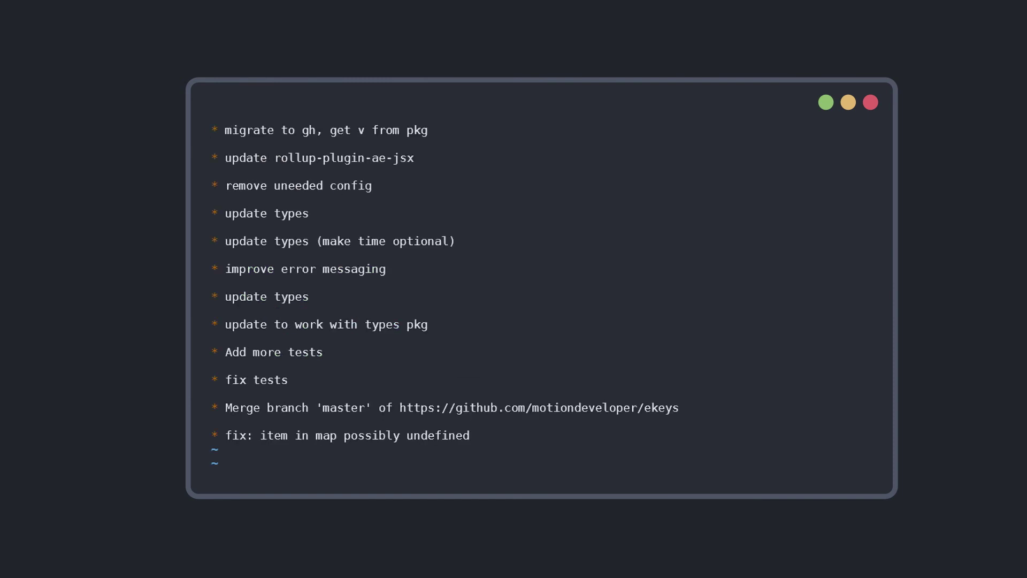
Save the Test release as a non-prerelease GitHub draft, then run npm run test
{"action": "key", "text": "Return"}
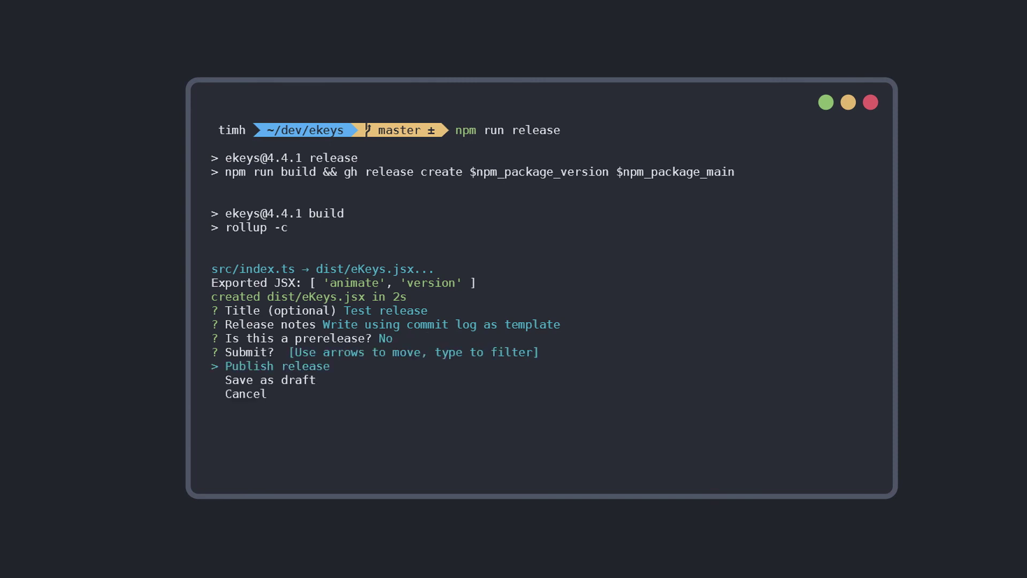
{"action": "key", "text": "Down"}
{"action": "key", "text": "Return"}
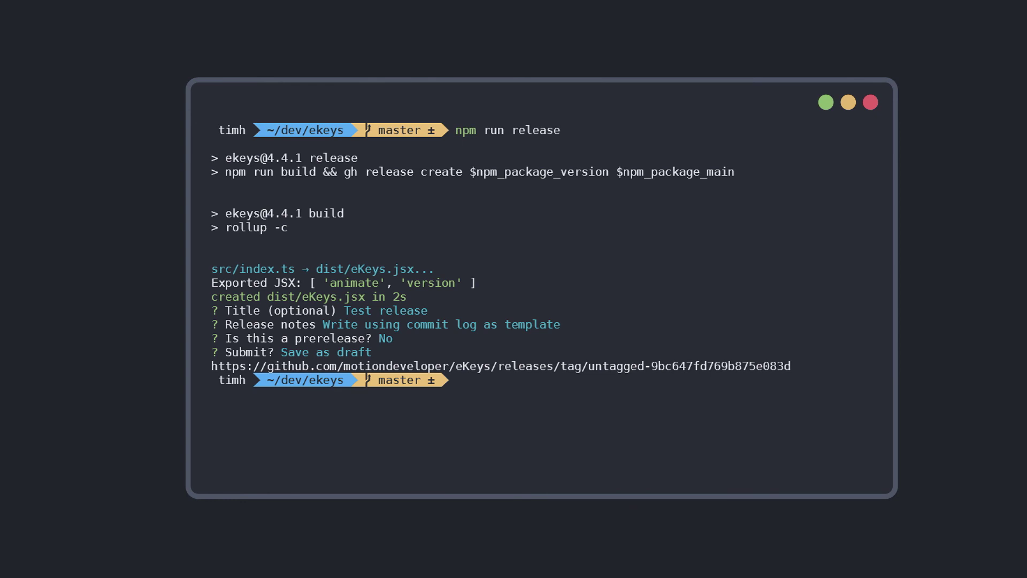
{"action": "key", "text": "ctrl+l"}
{"action": "type", "text": "npm run test"}
{"action": "key", "text": "Return"}
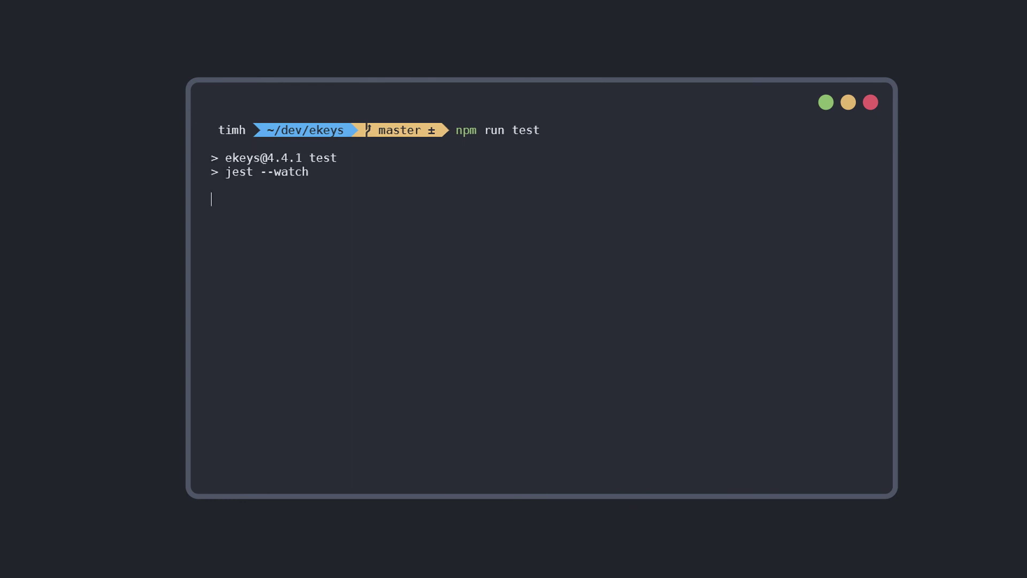